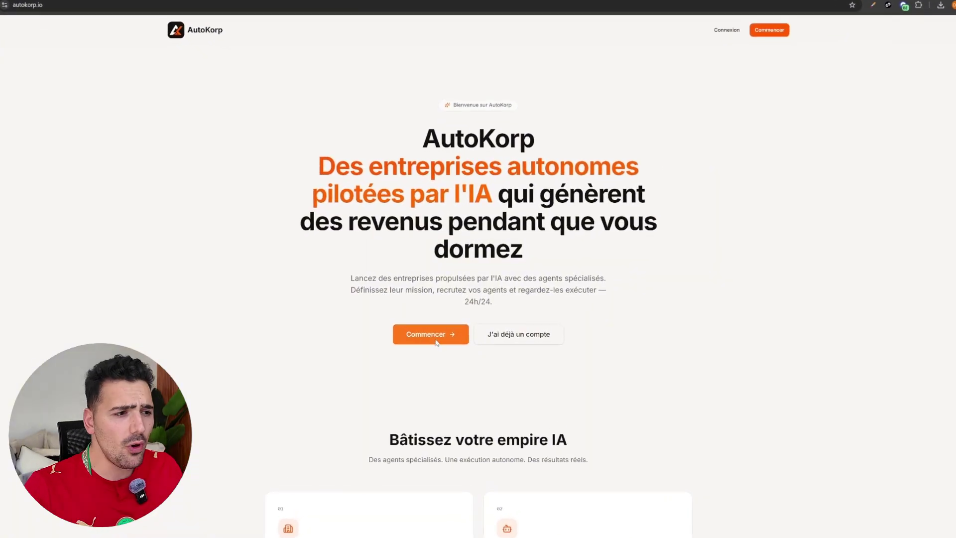
- Start a new business of type Boutique en ligne in the Agences immobilières sector
left_click(436, 343)
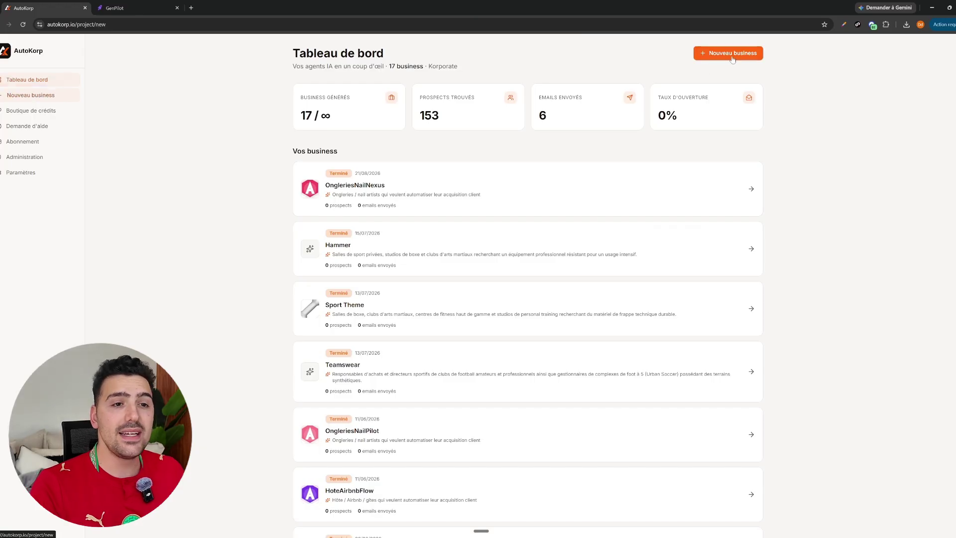
left_click(732, 54)
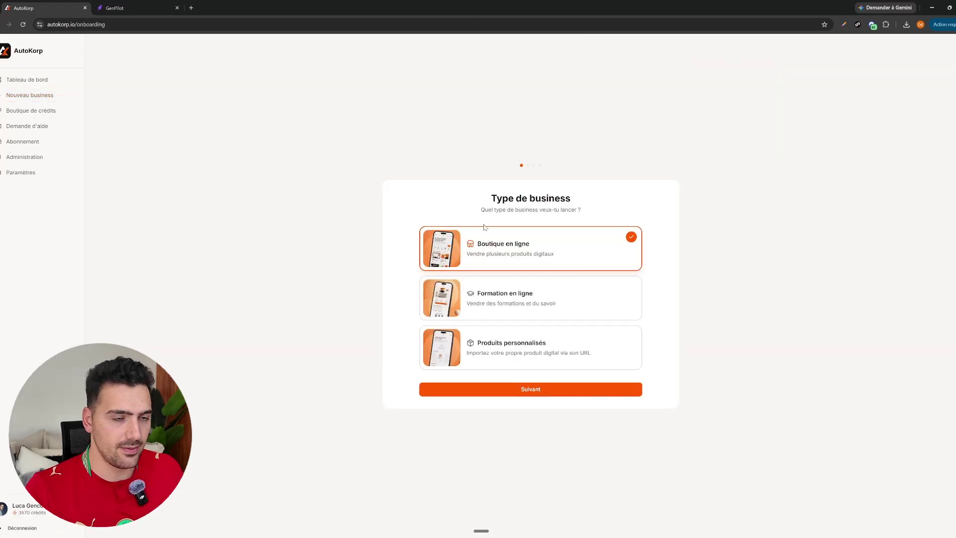
left_click(565, 395)
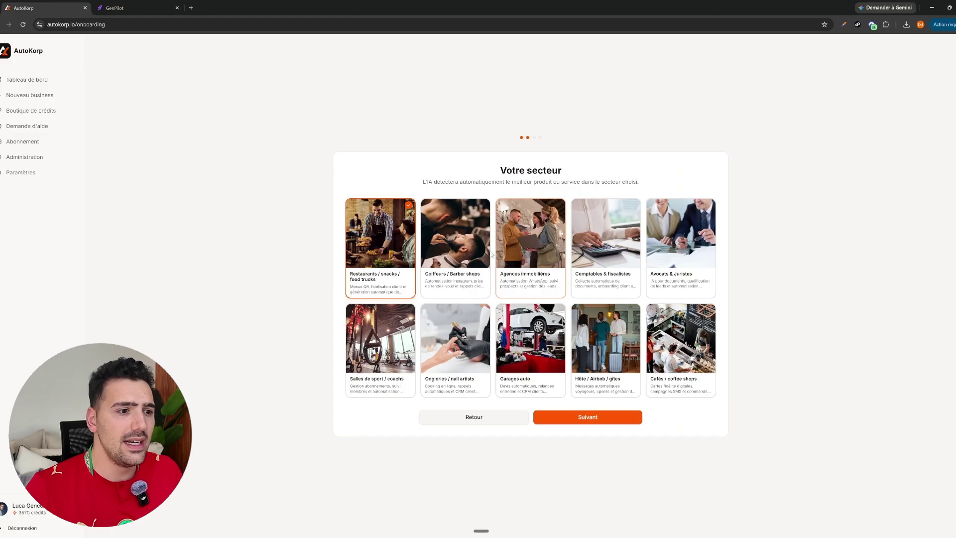
left_click(542, 232)
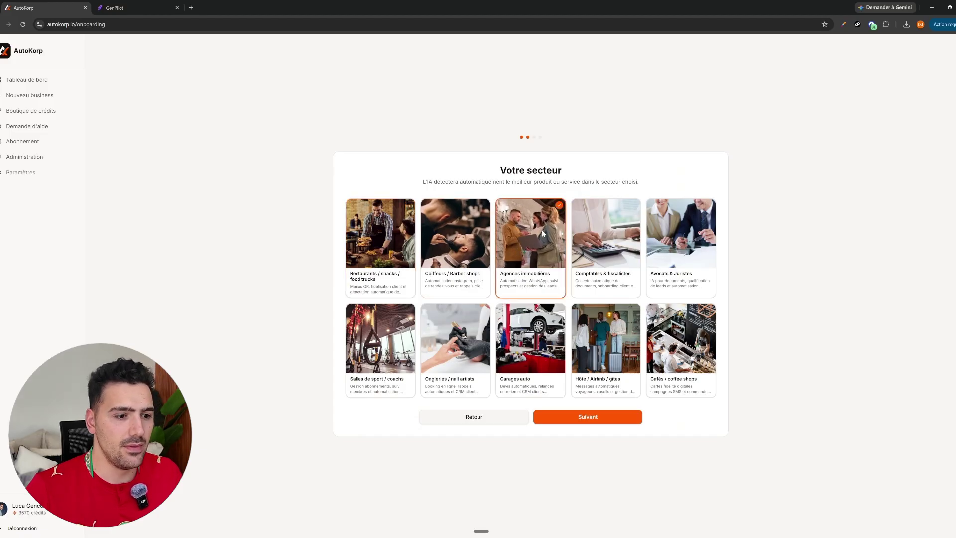
left_click(616, 420)
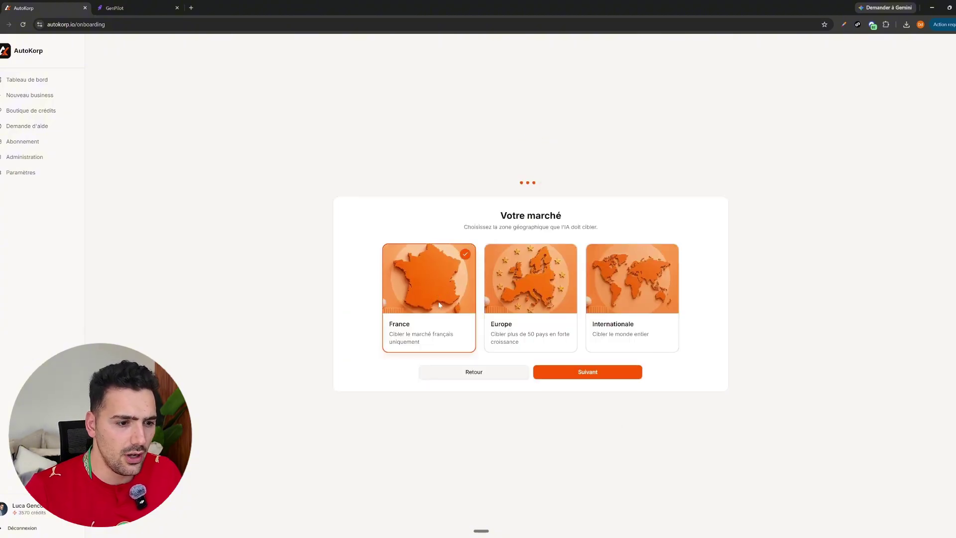
- Target the France market and launch the AI agent with the blue branding colour
left_click(591, 377)
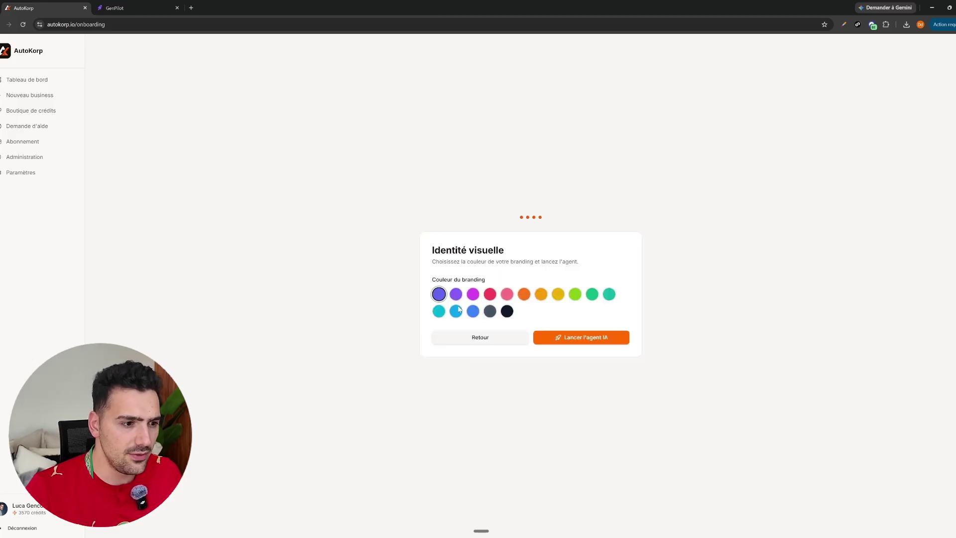
left_click(472, 310)
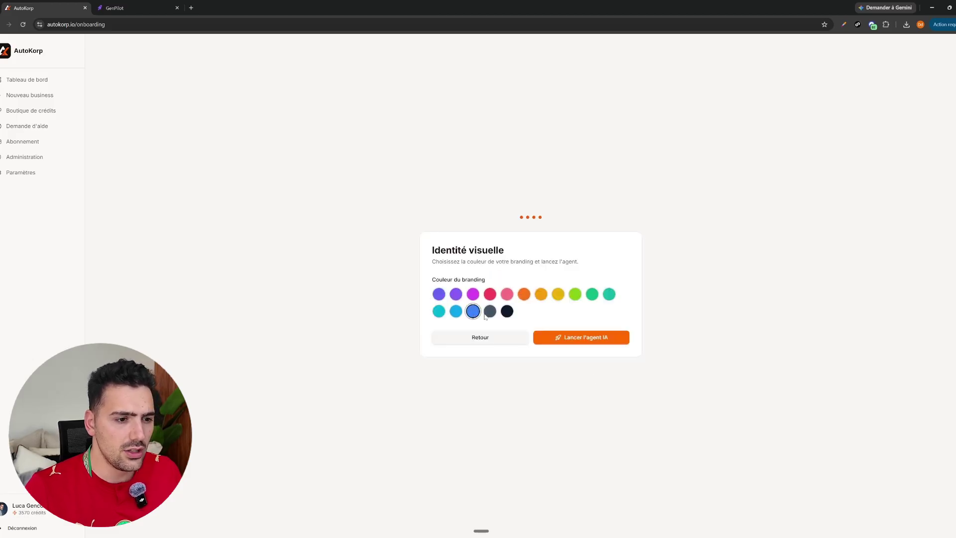
left_click(615, 343)
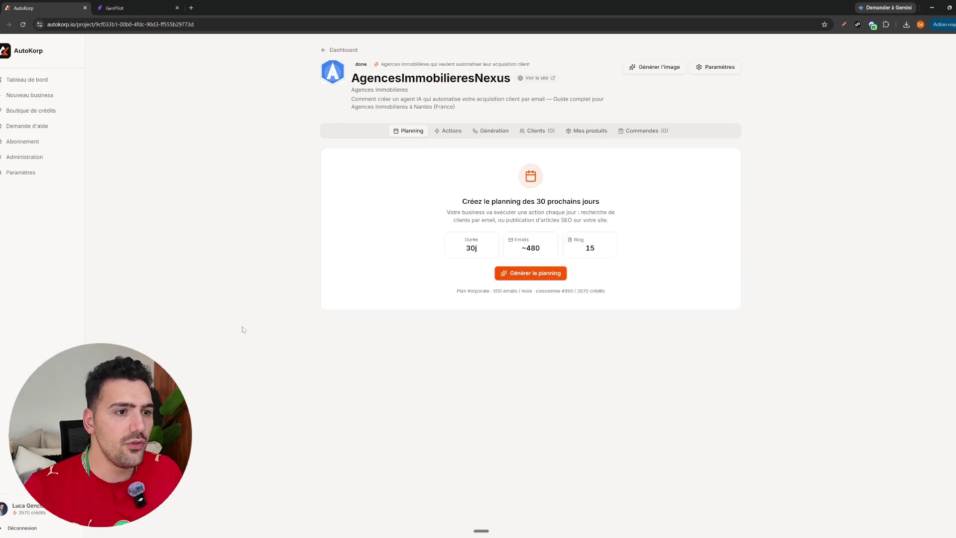
- Generate the business's first product, the guide on creating an AI agent for email client acquisition, and return to the planning
left_click(585, 132)
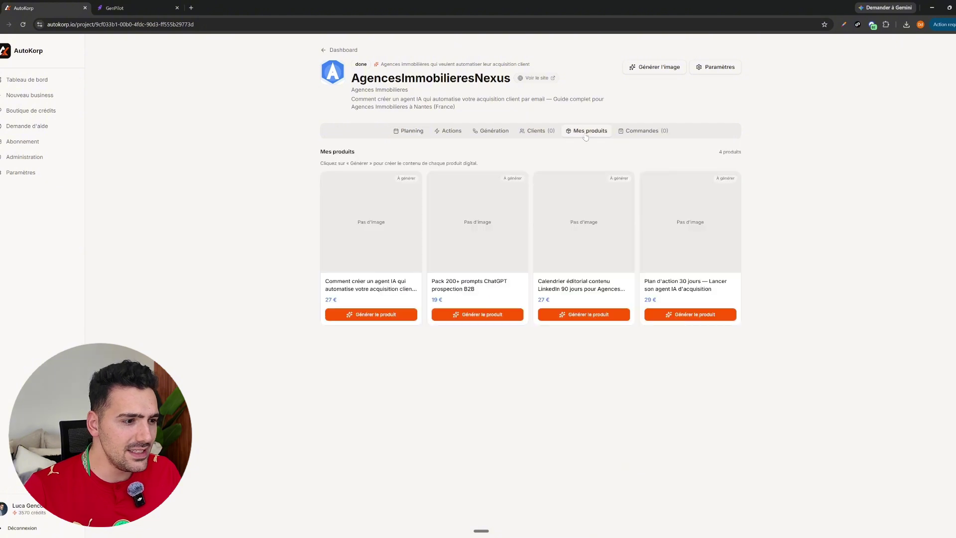
left_click(372, 319)
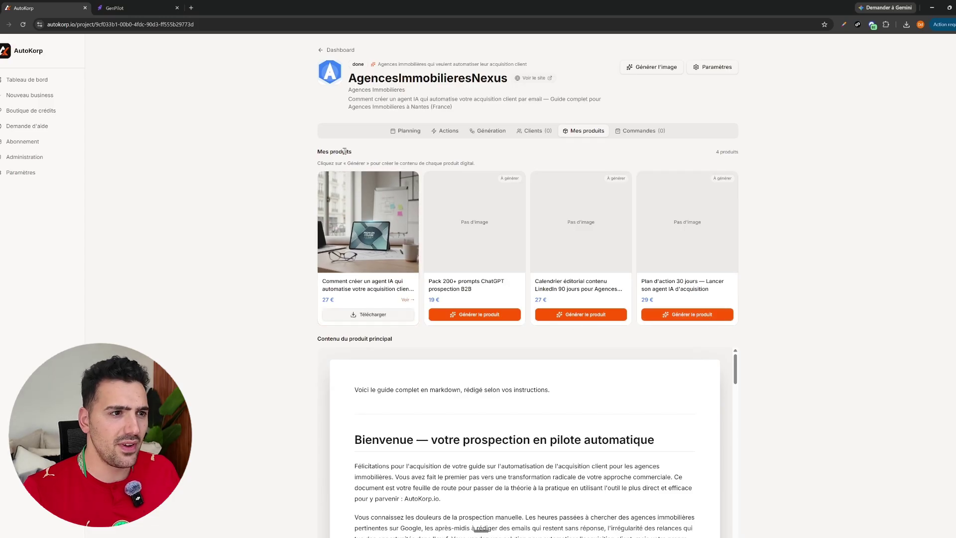
left_click(405, 134)
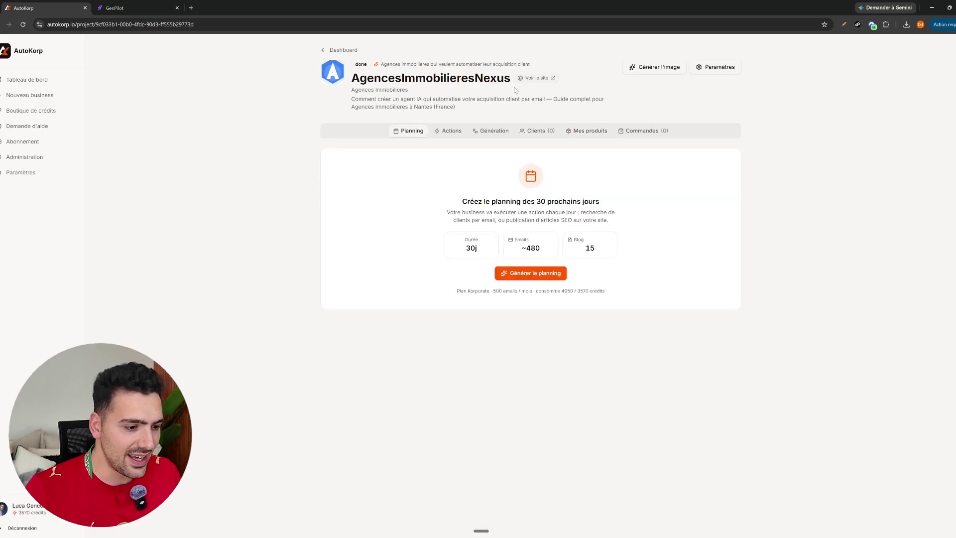
- Open the business's generated site, add the featured AI agent guide to the cart and return to the shop page
left_click(537, 78)
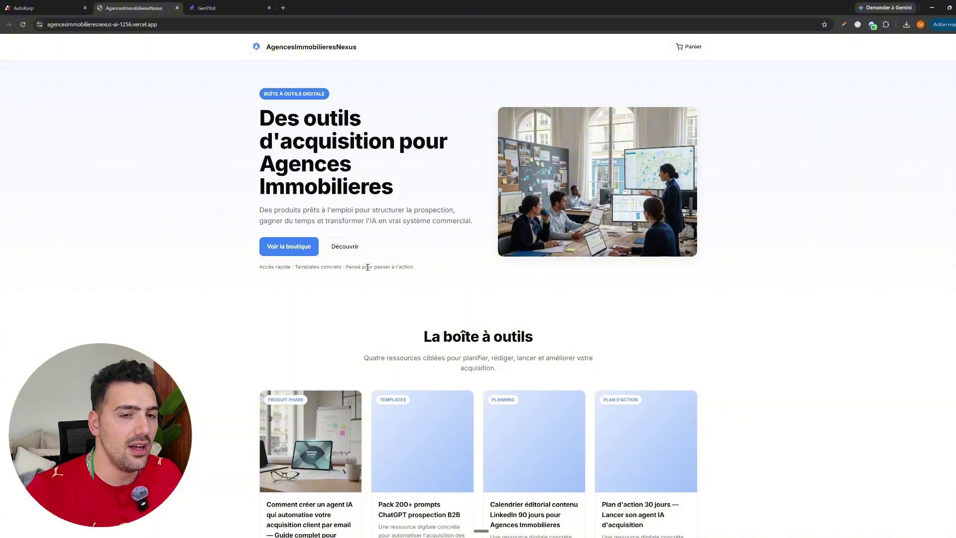
scroll(368, 267, "down", 3)
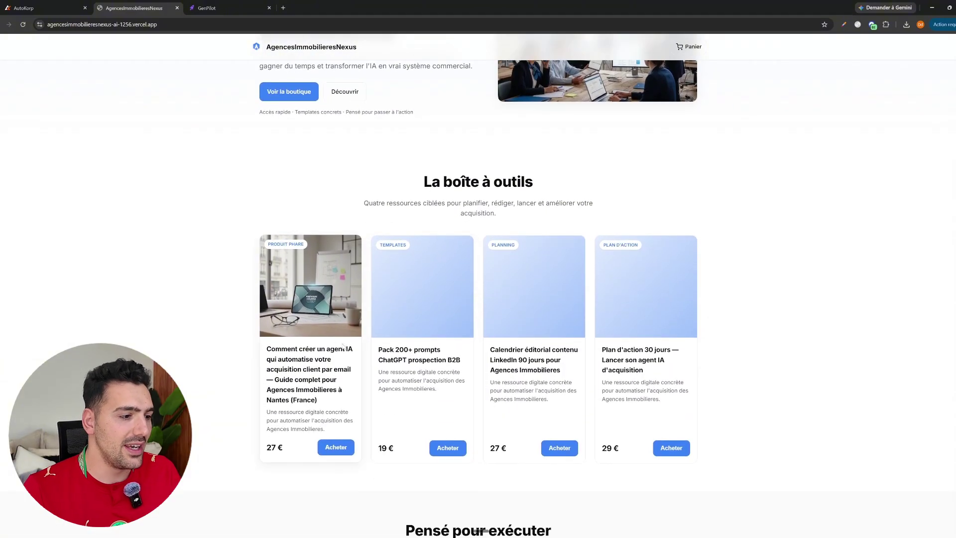
left_click(344, 447)
key("Escape")
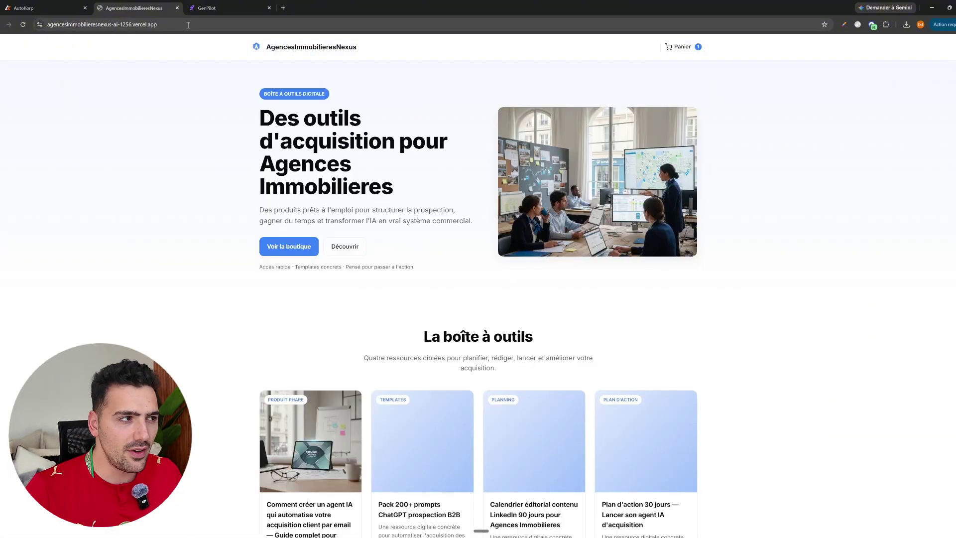
- Copy the web address of the generated AgencesImmobilieresNexus shop
left_click(176, 24)
key("ctrl+c")
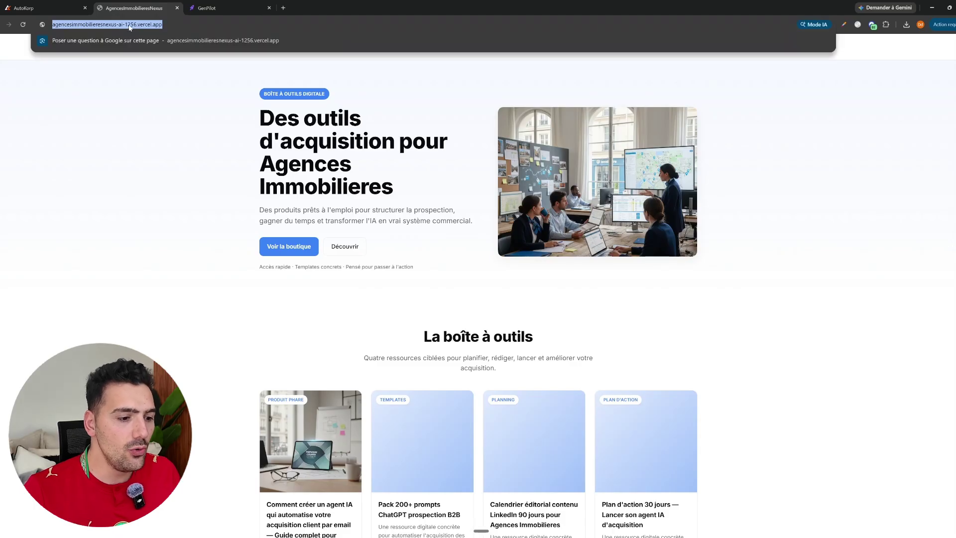
left_click(158, 100)
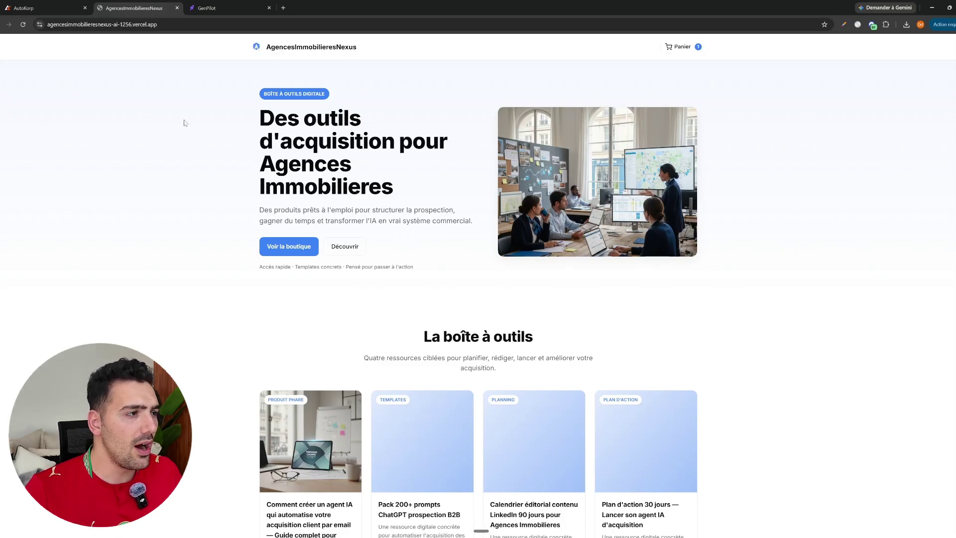
- Switch to GenPilot and log in with the existing account
left_click(236, 4)
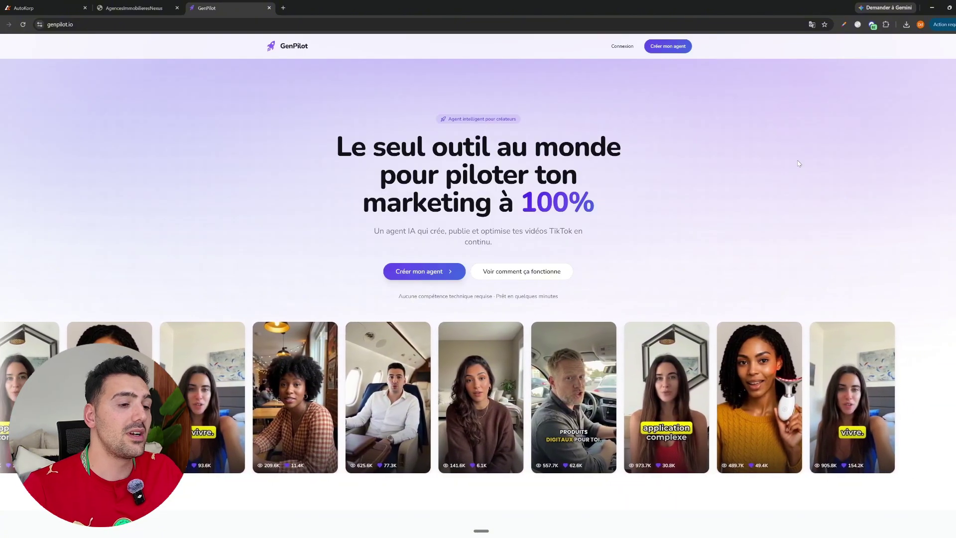
left_click(436, 276)
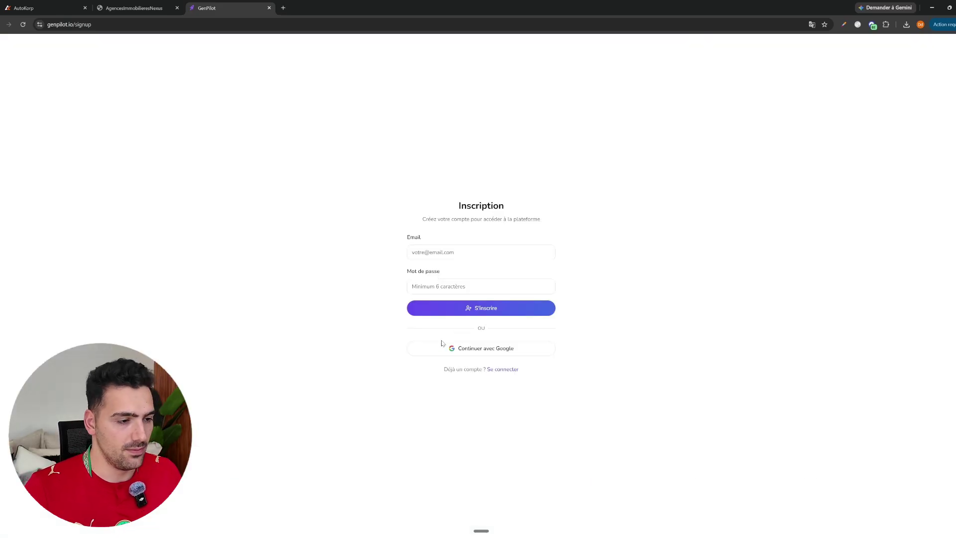
left_click(503, 369)
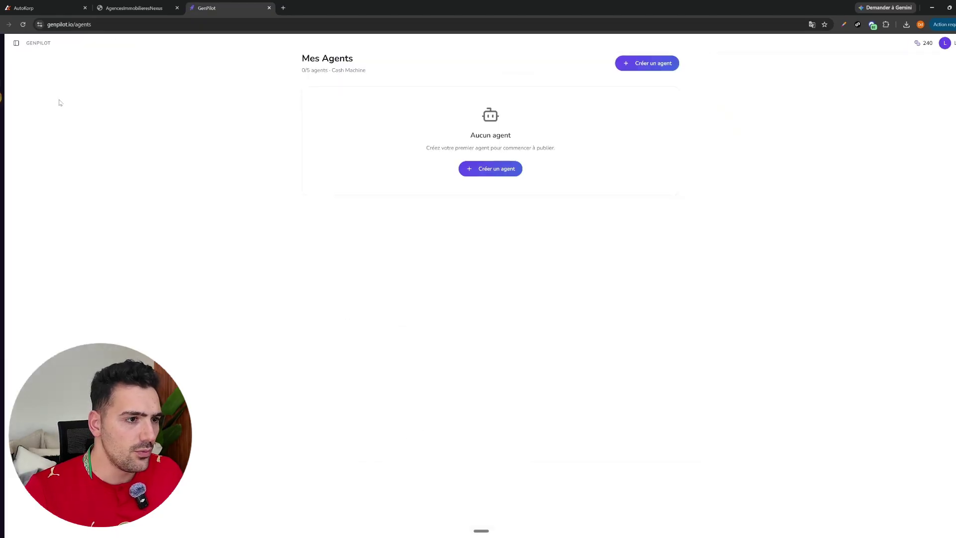
- Start a new agent with the Karim avatar and name it Karim
left_click(494, 172)
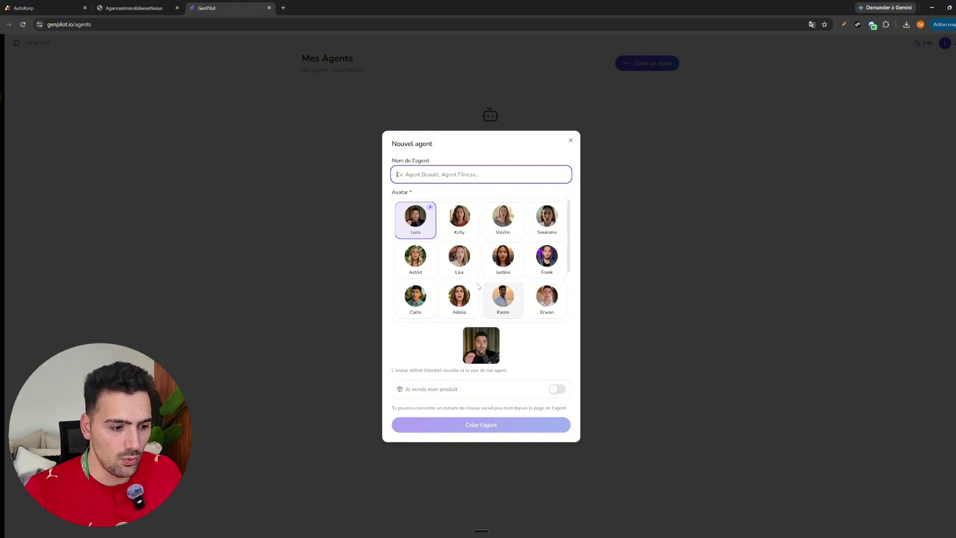
left_click(499, 296)
left_click(465, 174)
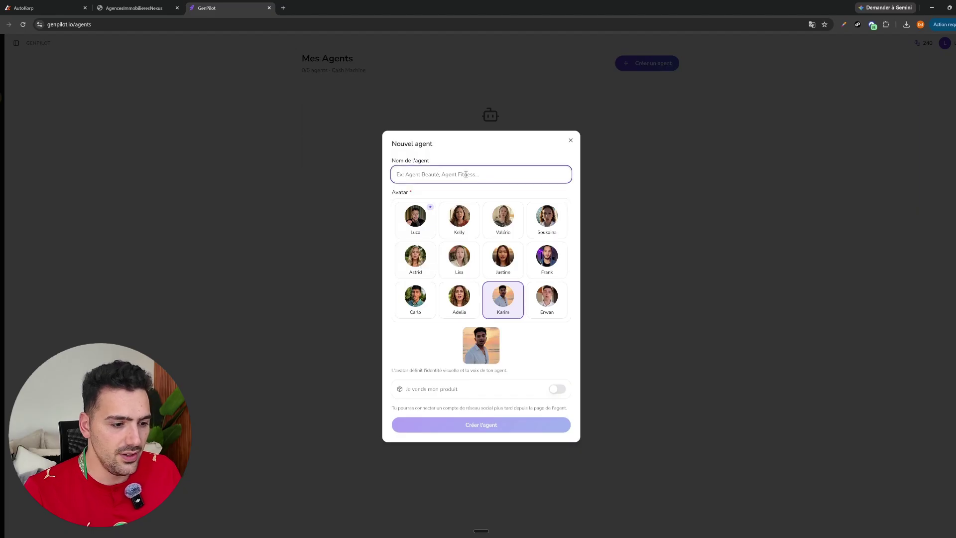
type("Karim")
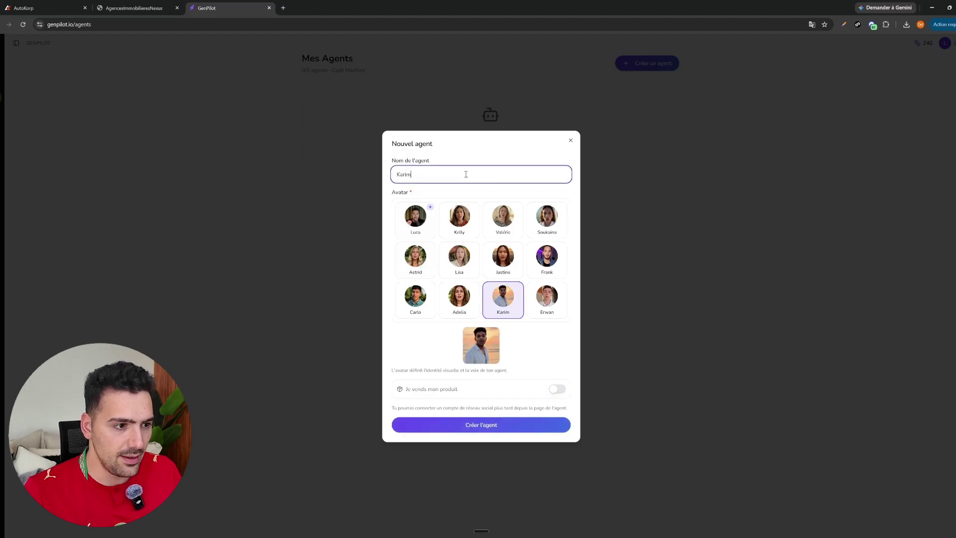
left_click(560, 392)
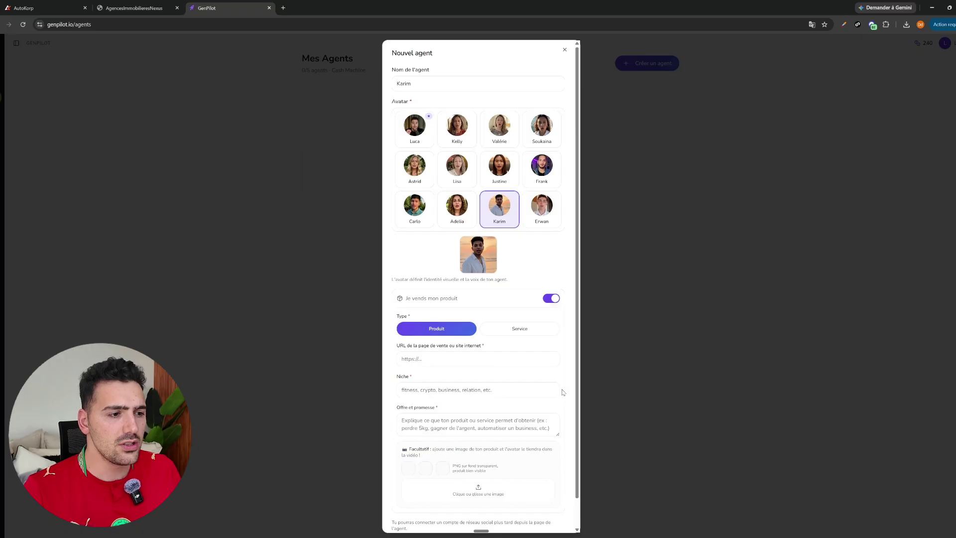
scroll(565, 392, "down", 1)
left_click(472, 330)
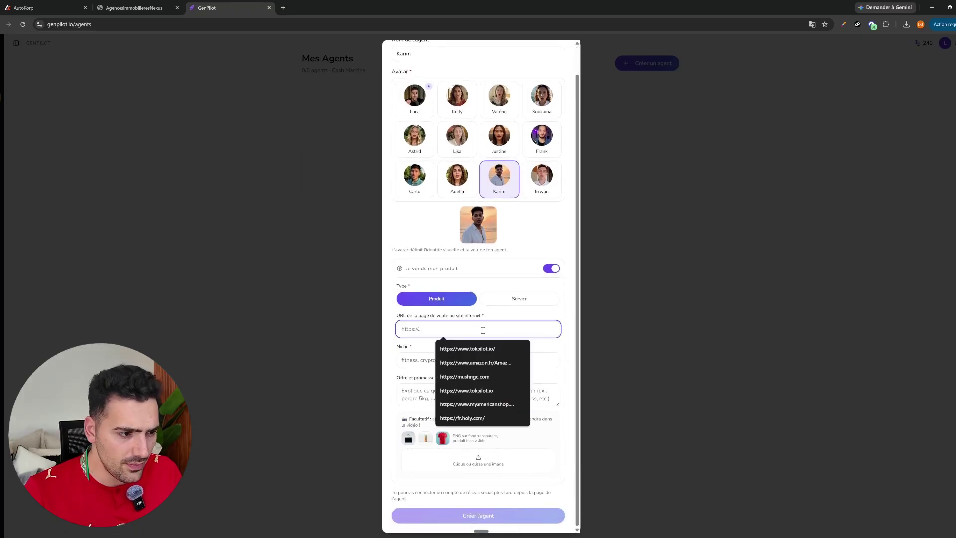
key("ctrl+v")
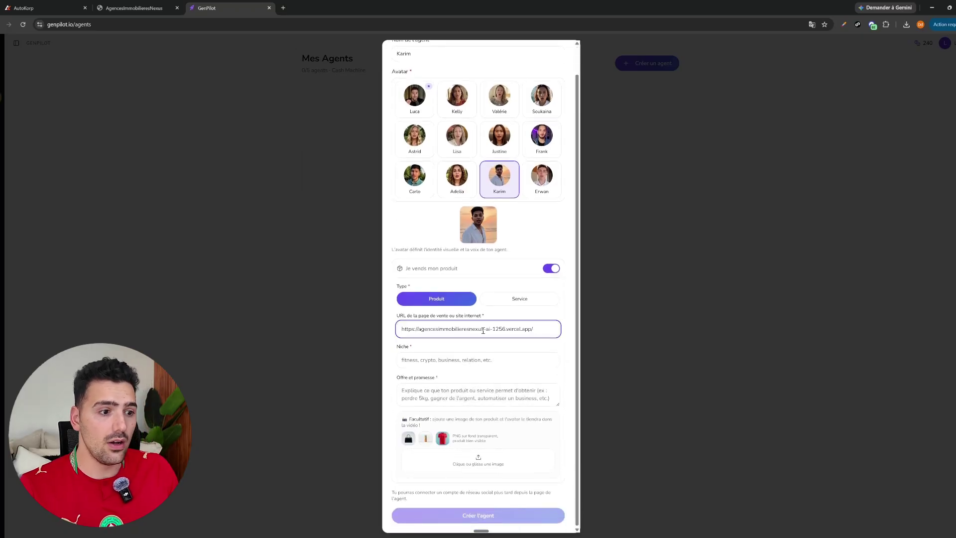
left_click(508, 362)
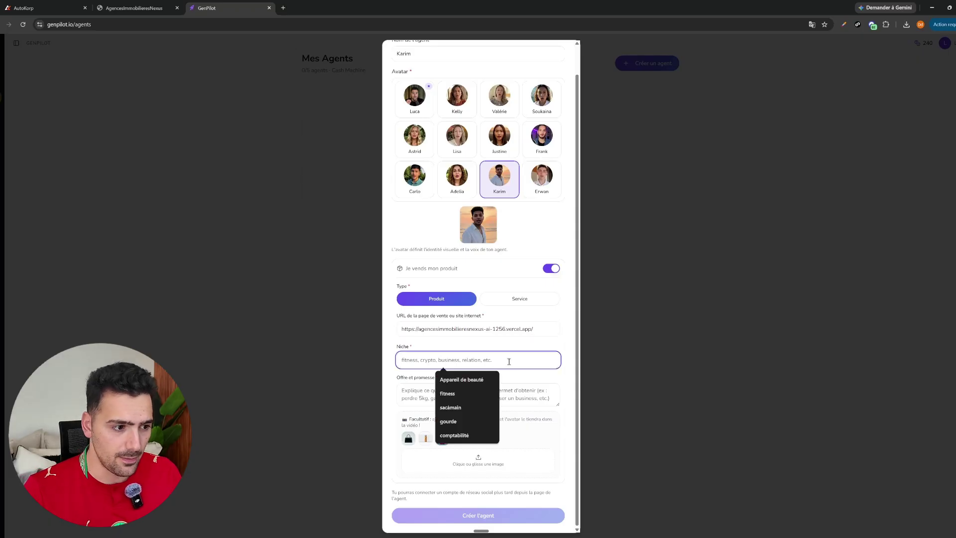
type("Immobilier")
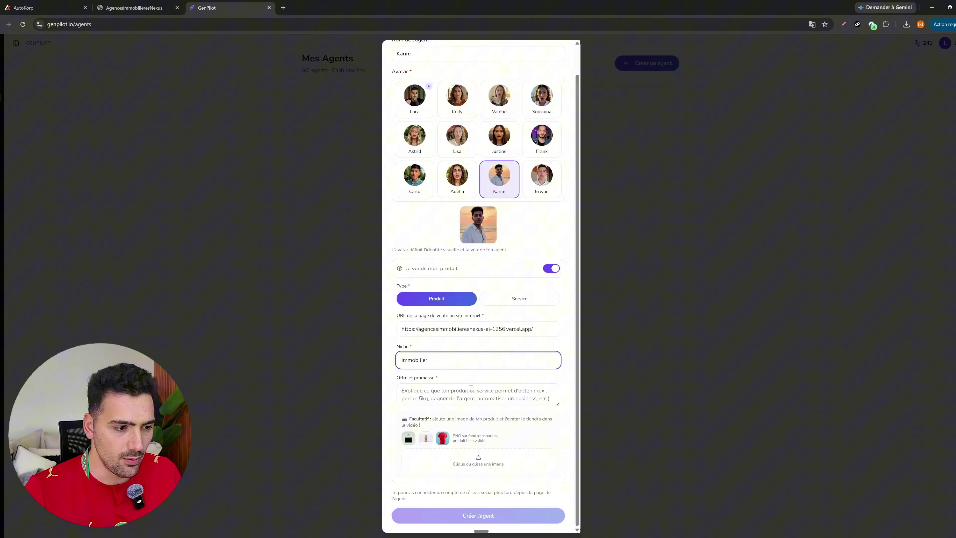
- Fill in the agent's offer and promise with the business description copied from AutoKorp, "Comment créer un agent IA qui automatise votre acquisition client par email…"
left_click(472, 394)
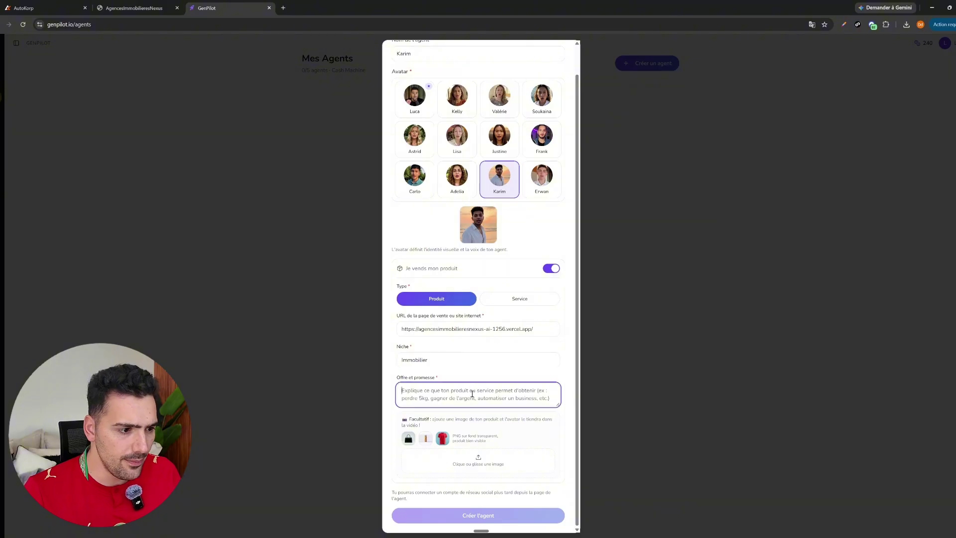
left_click(57, 11)
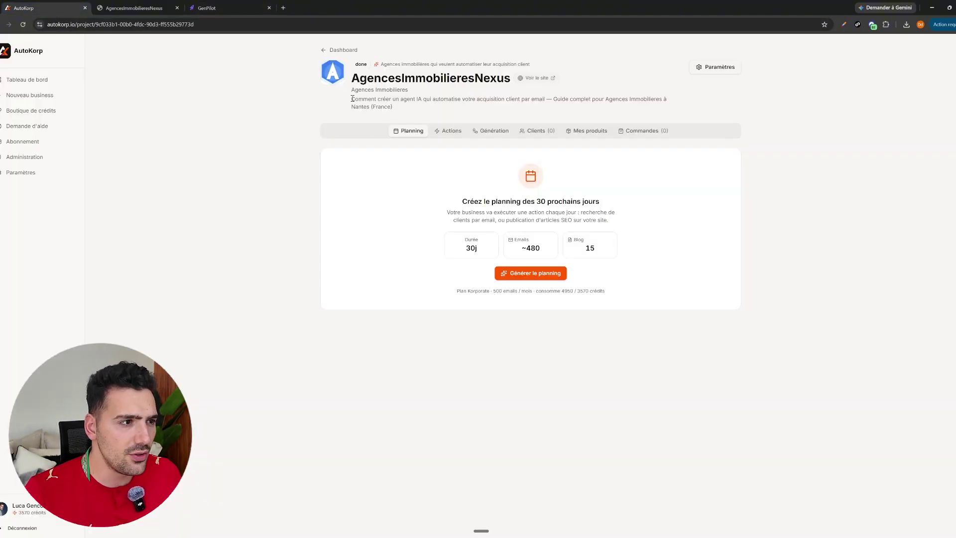
left_click_drag(352, 99, 404, 109)
key("ctrl+c")
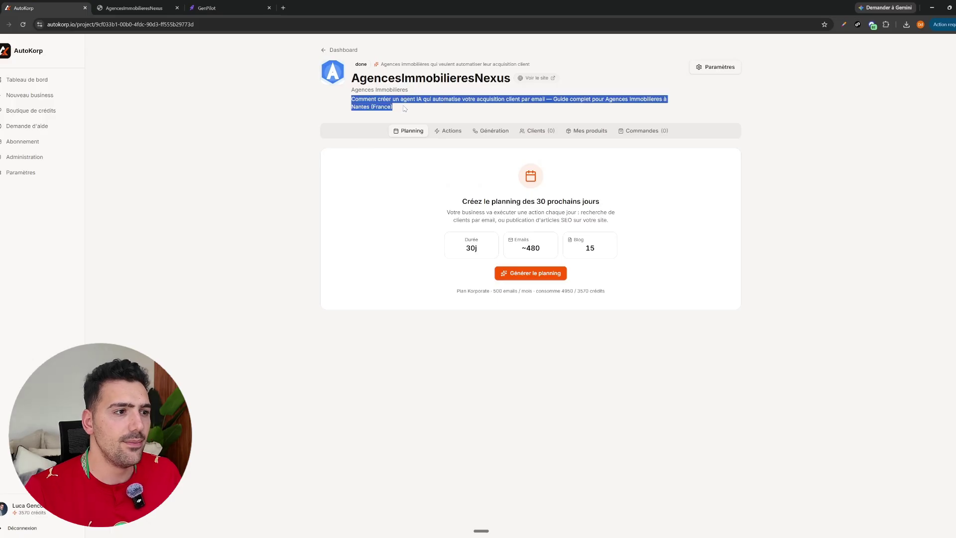
left_click(134, 8)
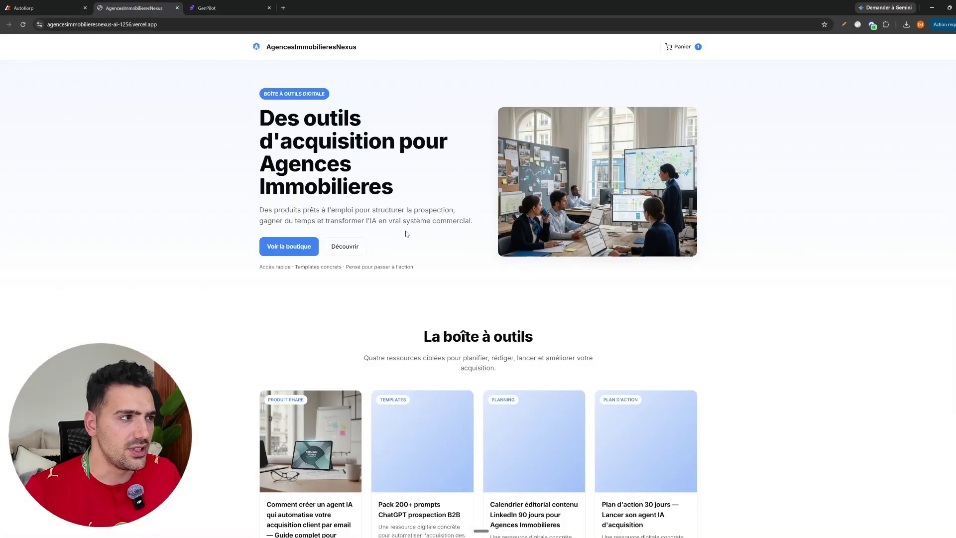
left_click(217, 7)
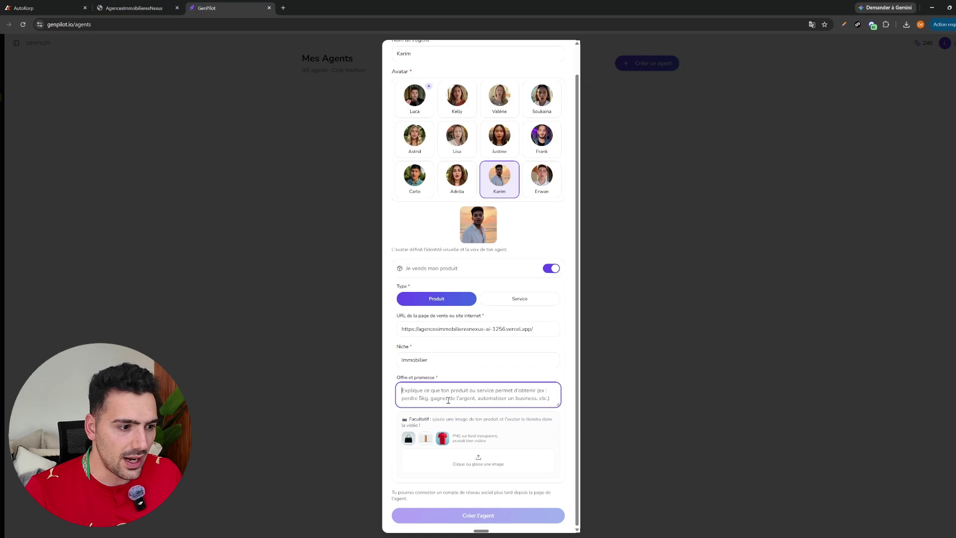
key("ctrl+v")
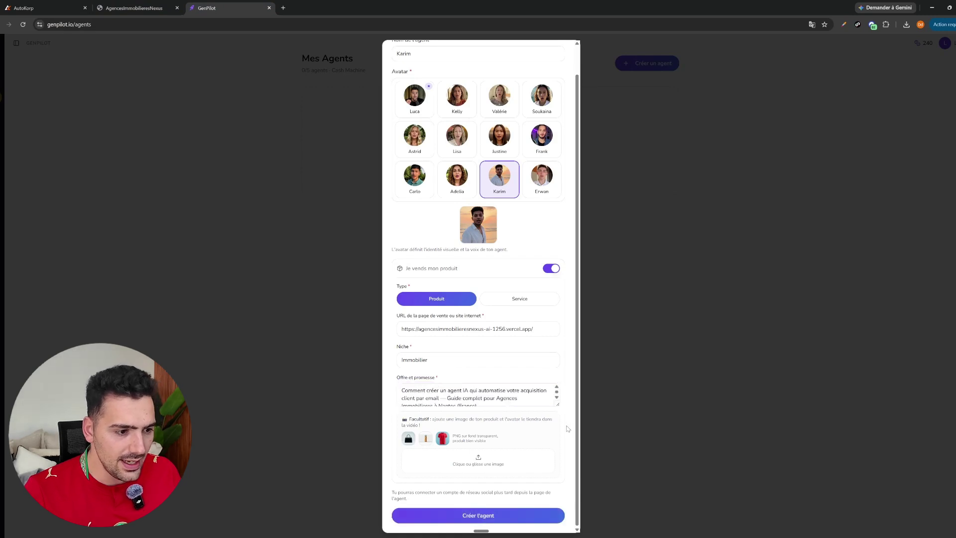
- Create the agent and open its detail page
left_click(518, 519)
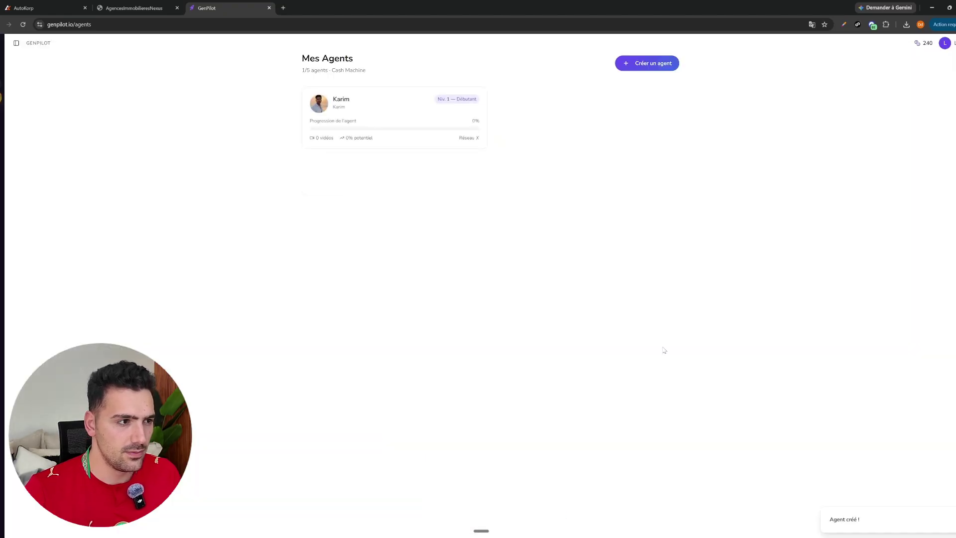
left_click(395, 111)
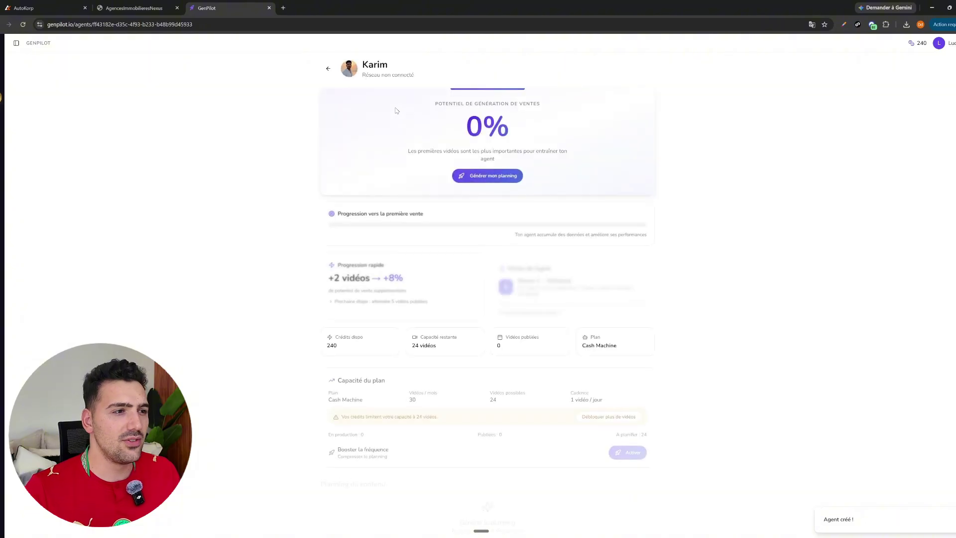
- Connect the TikTok account to the Karim agent and authorize Zernio's access to it
scroll(684, 189, "down", 7)
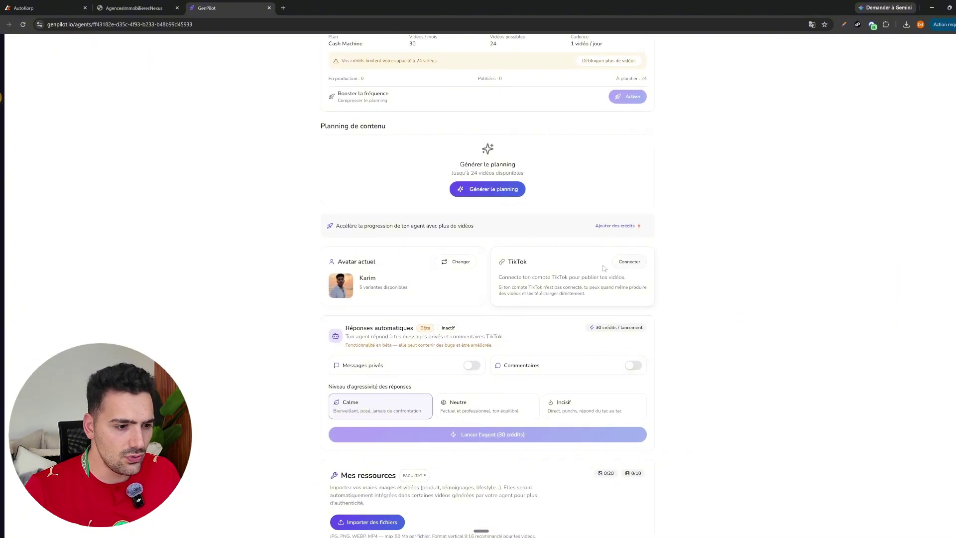
left_click(633, 264)
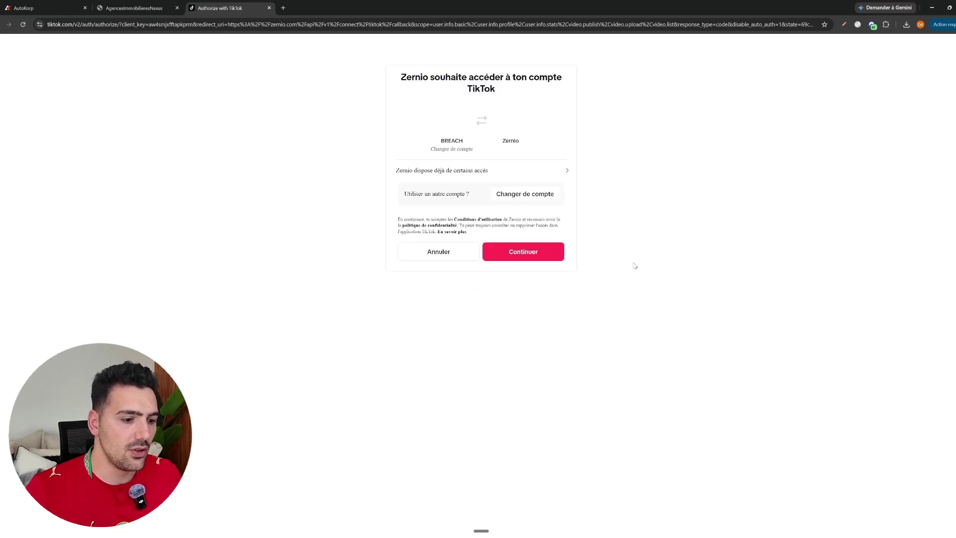
left_click(544, 256)
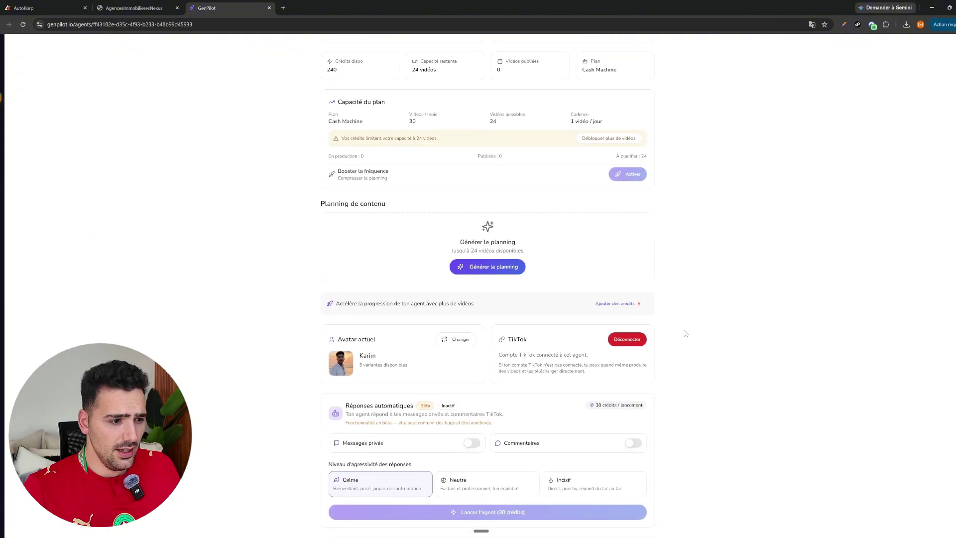
- Generate the agent's content schedule with the number of videos set to 10
left_click(502, 274)
left_click(451, 256)
left_click(451, 256)
left_click(451, 256)
left_click(450, 256)
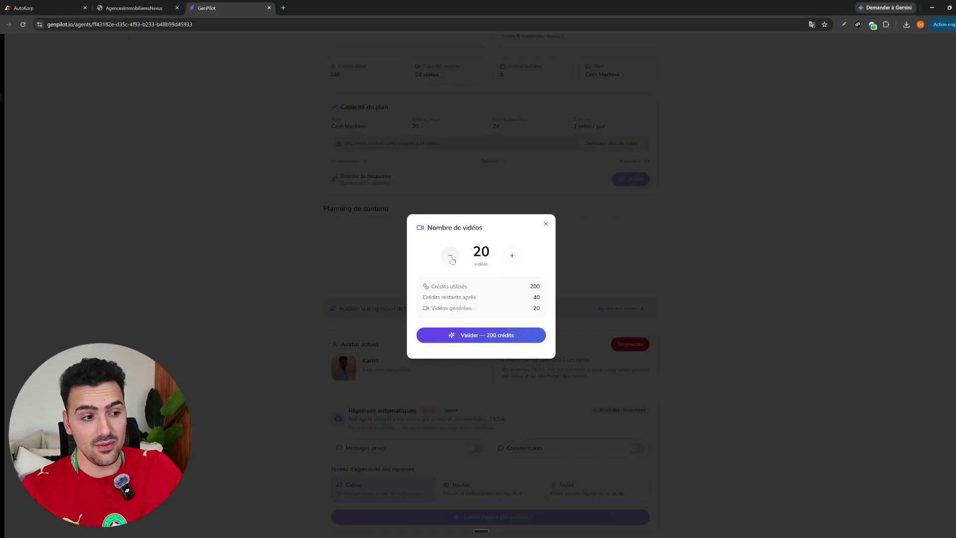
left_click(451, 256)
left_click(451, 256)
left_click(451, 256)
left_click(451, 257)
left_click(451, 256)
left_click(451, 256)
left_click(451, 256)
left_click(451, 257)
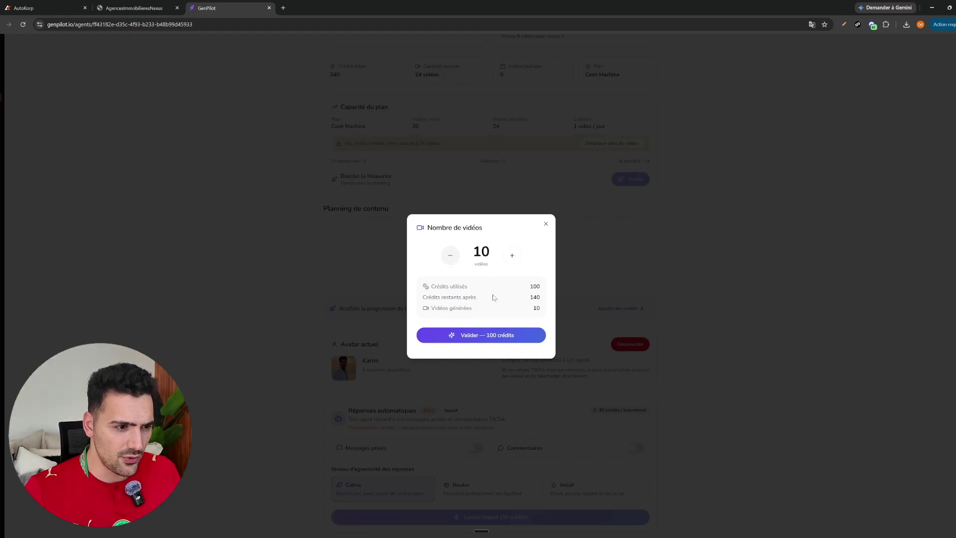
left_click(520, 341)
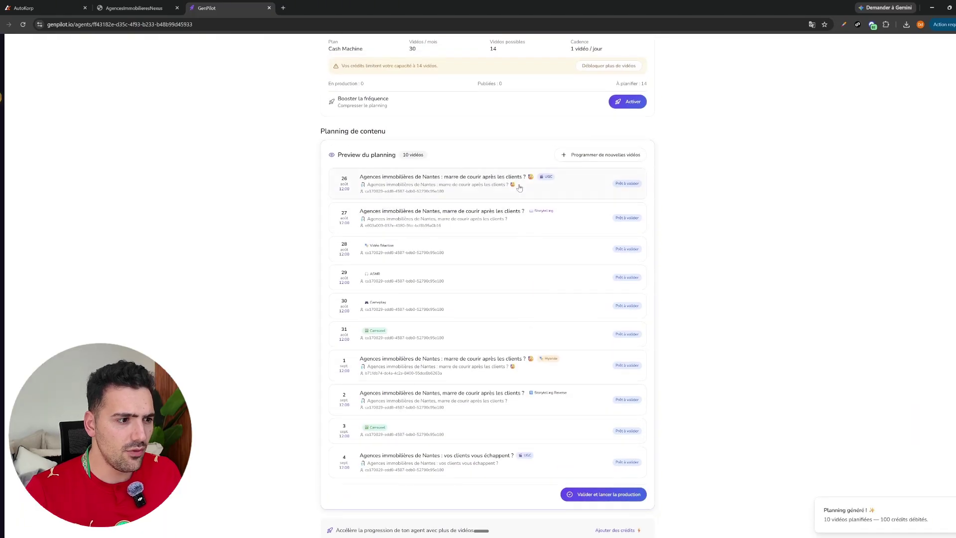
- Review the generated script and TikTok description of the first scheduled UGC video, dated 26 août
left_click(468, 190)
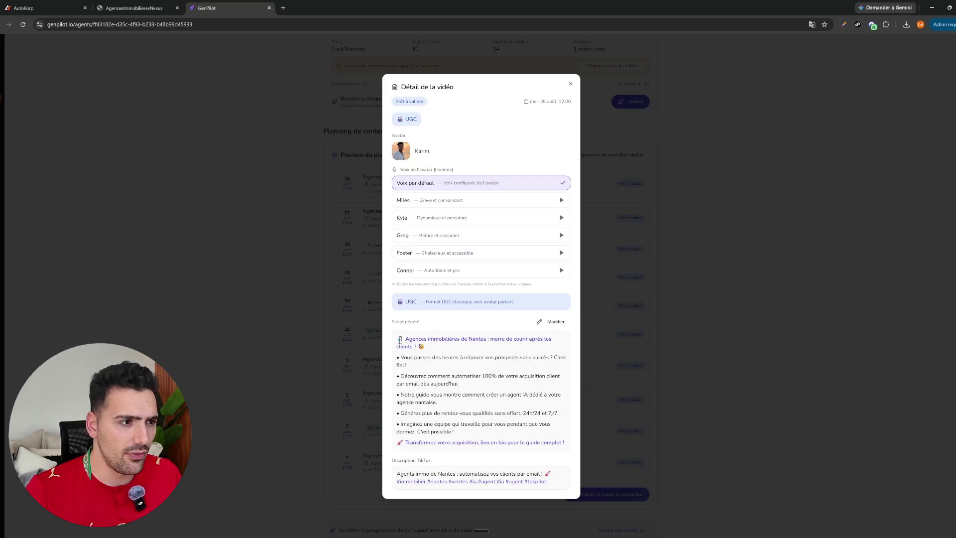
left_click_drag(399, 341, 467, 409)
left_click(467, 411)
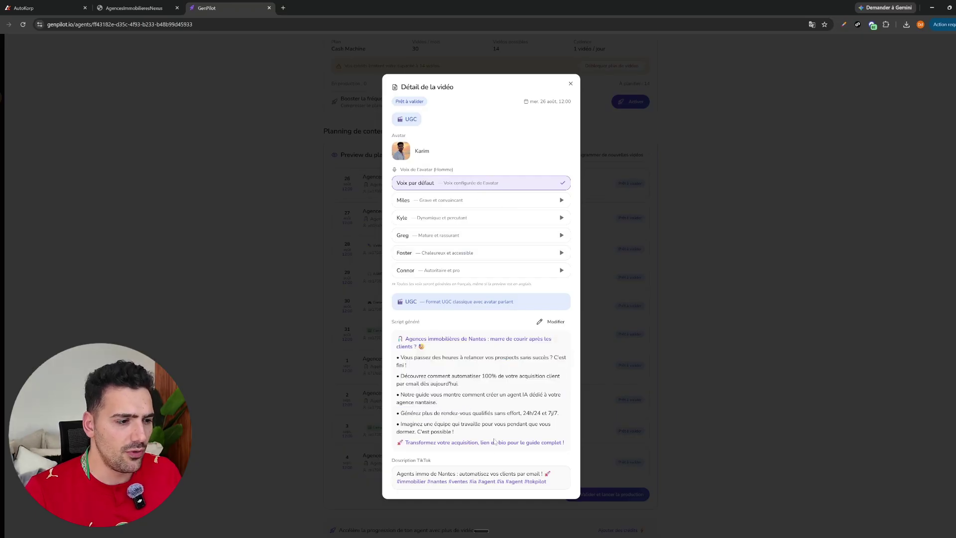
left_click_drag(398, 477, 547, 482)
left_click(509, 481)
left_click(675, 355)
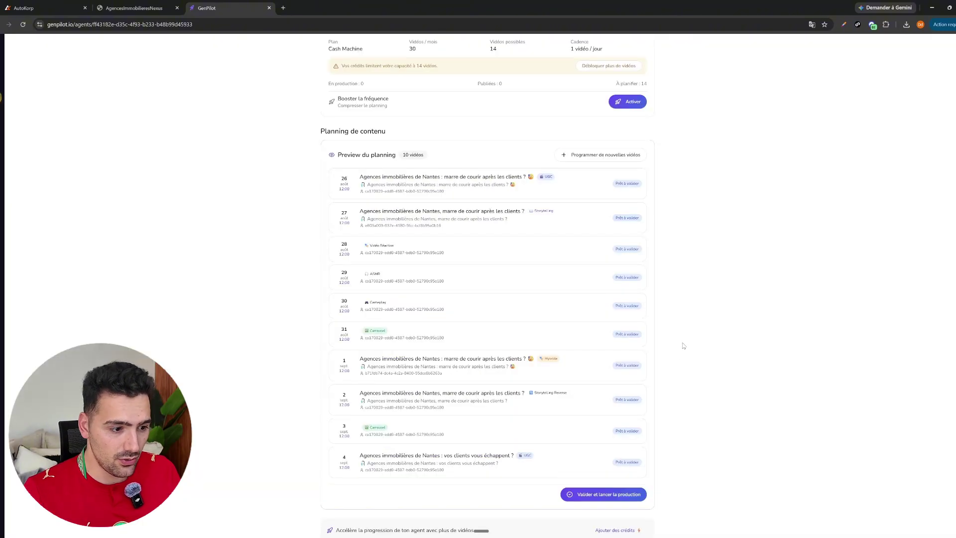
scroll(556, 350, "down", 1)
left_click(619, 458)
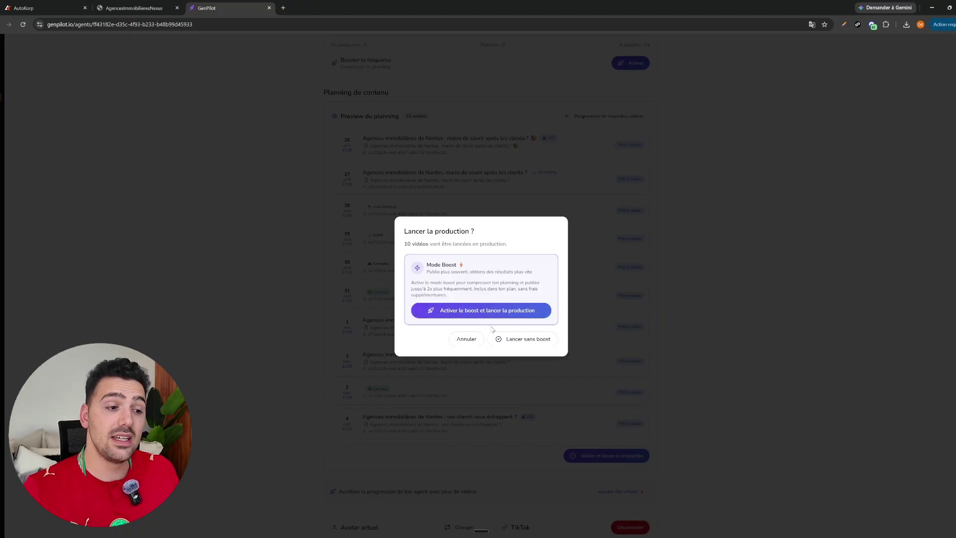
left_click(467, 339)
- Enable automatic replies for private messages and comments, and launch the reply agent at the Calme level
scroll(451, 192, "down", 4)
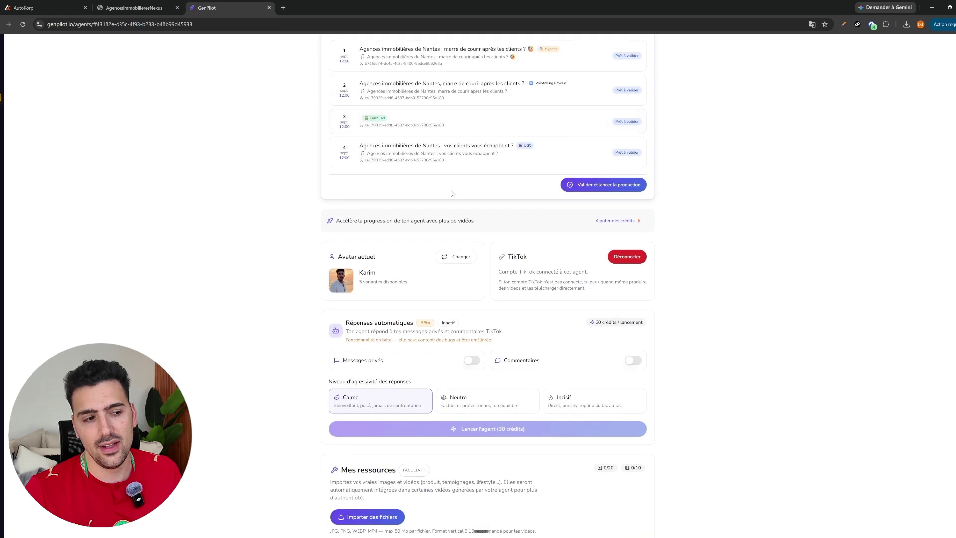
scroll(451, 194, "down", 1)
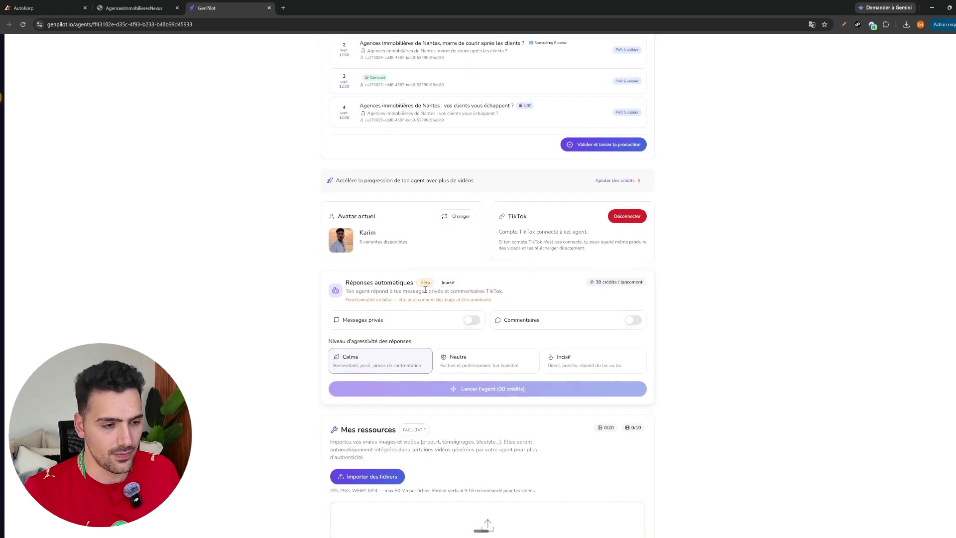
scroll(498, 264, "down", 1)
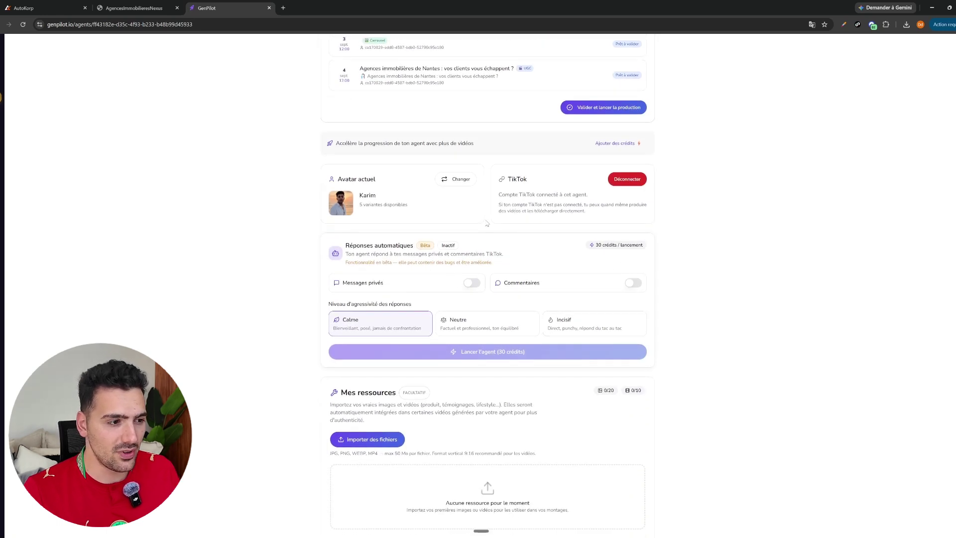
left_click(470, 285)
left_click(632, 284)
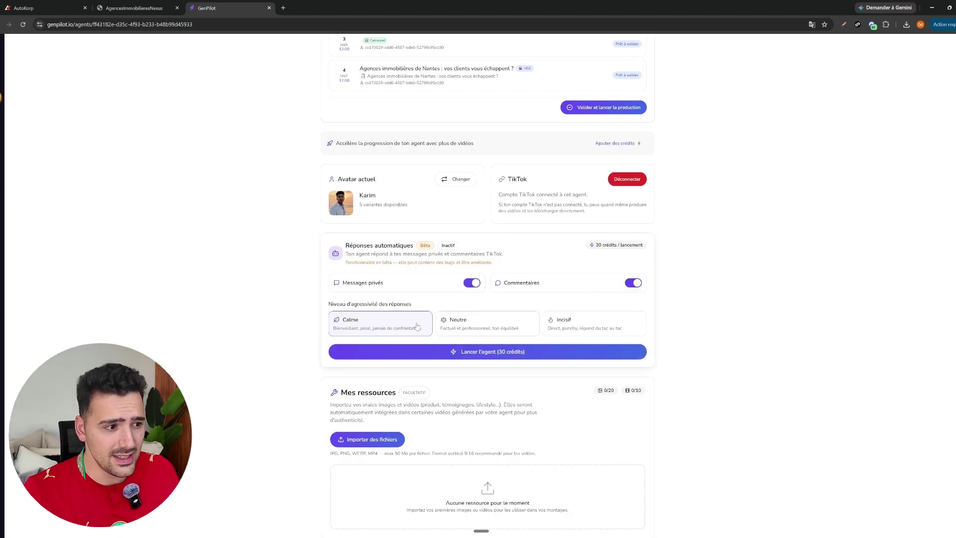
left_click(573, 359)
left_click(550, 303)
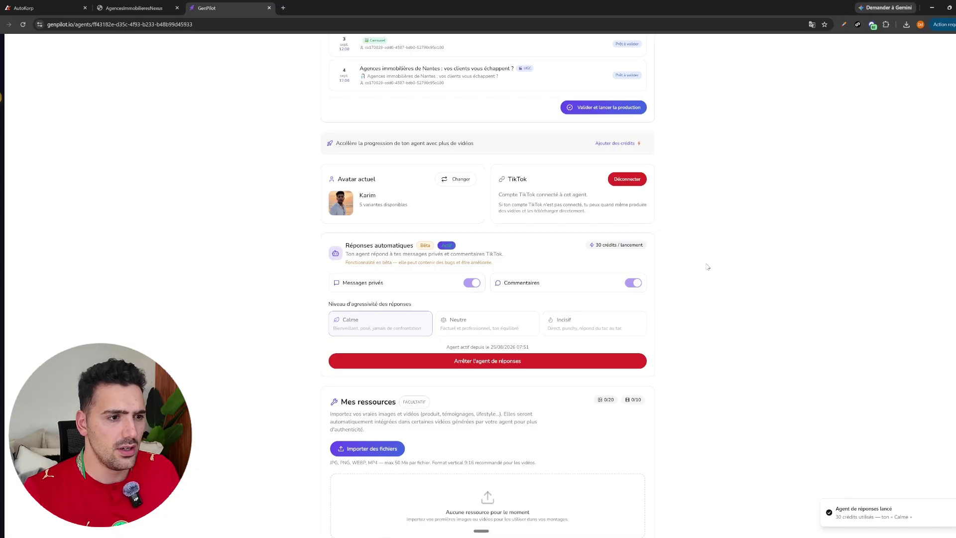
scroll(707, 266, "down", 1)
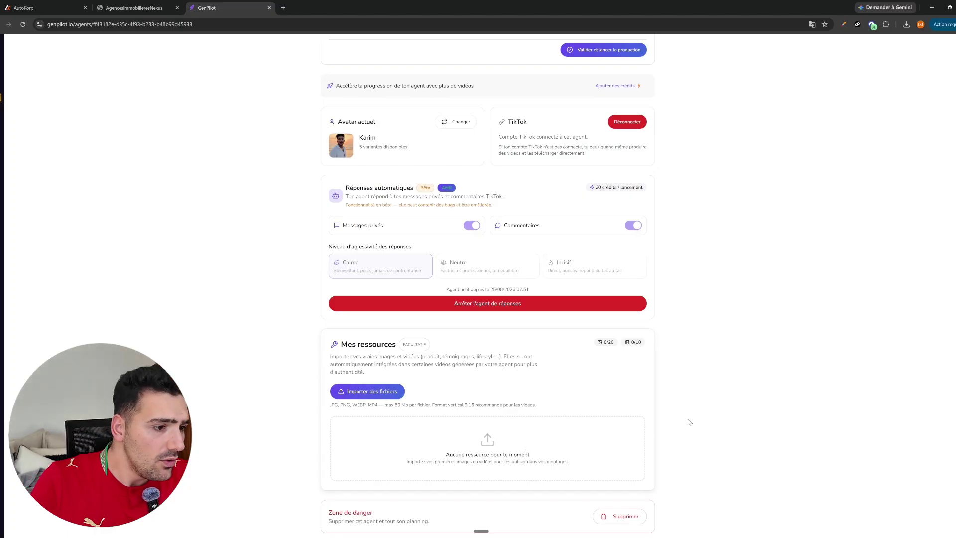
scroll(695, 426, "up", 3)
scroll(695, 427, "up", 10)
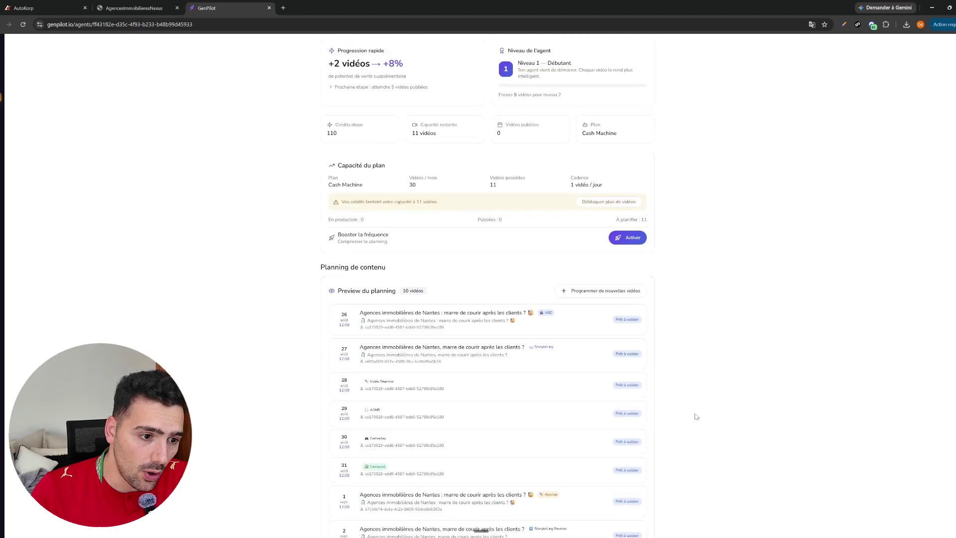